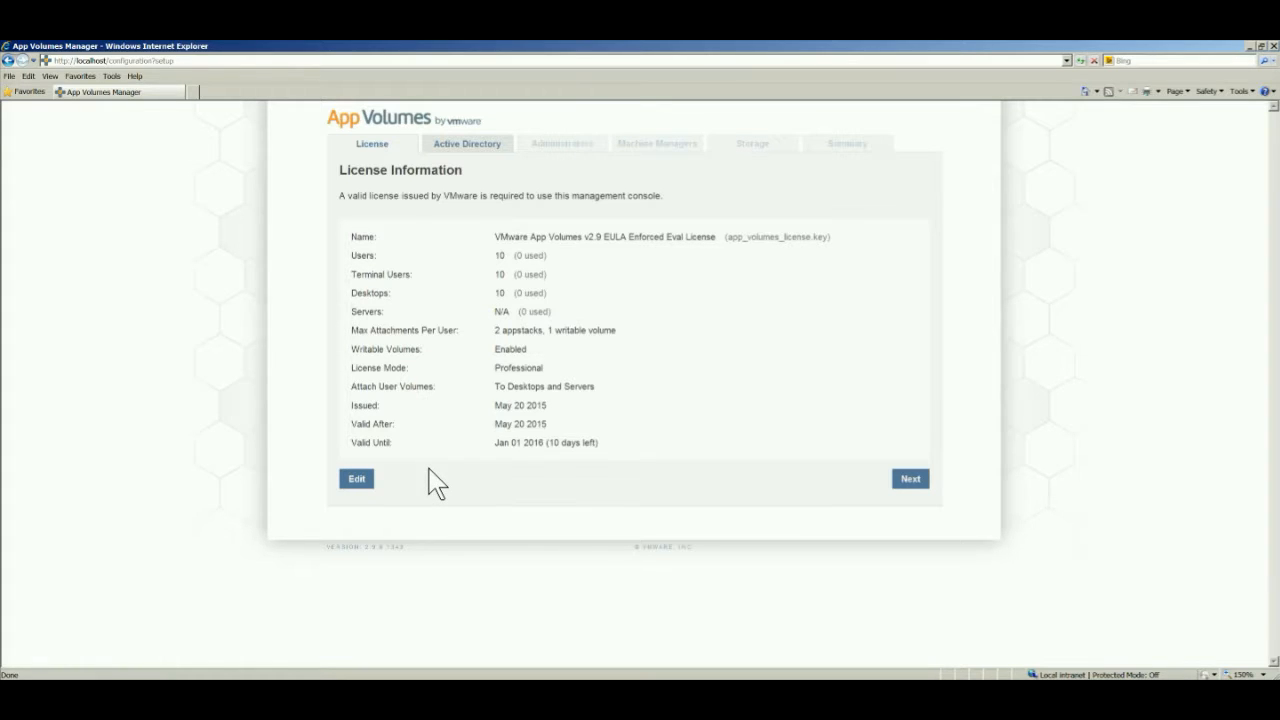
Accept the current license information and submit the Active Directory connection settings for the vmdemolabs.local domain
click(909, 482)
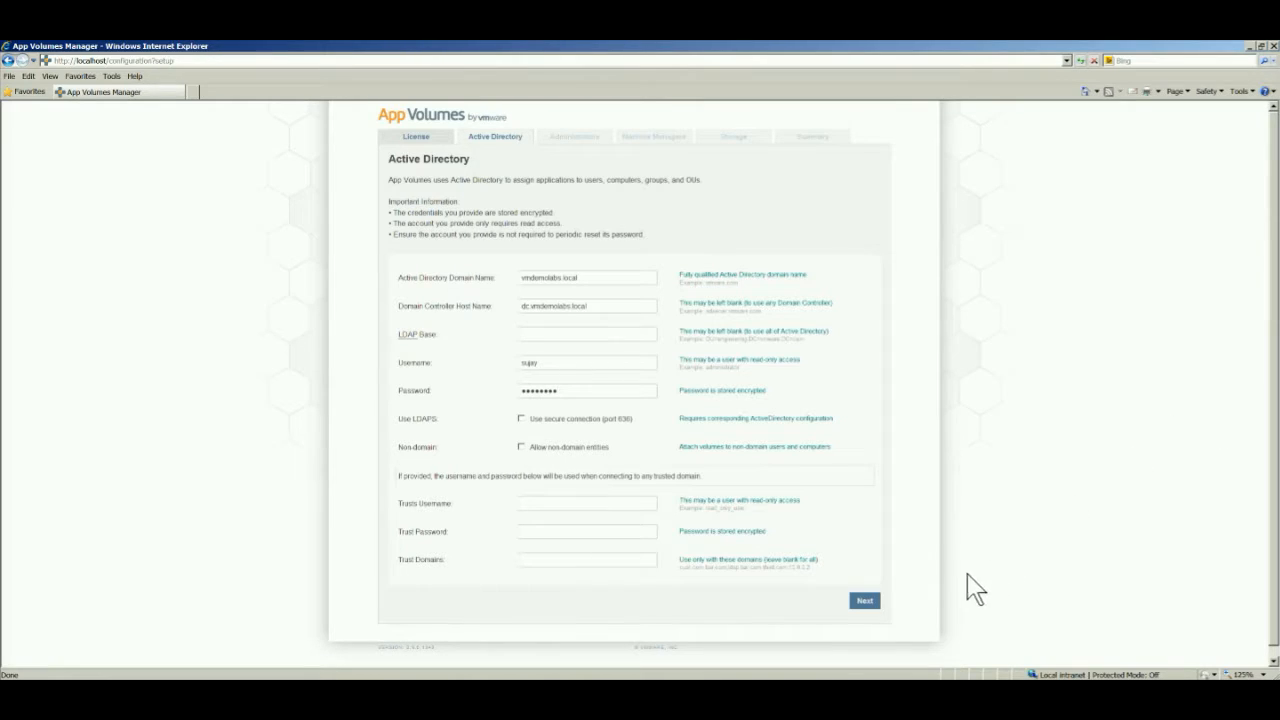
click(866, 600)
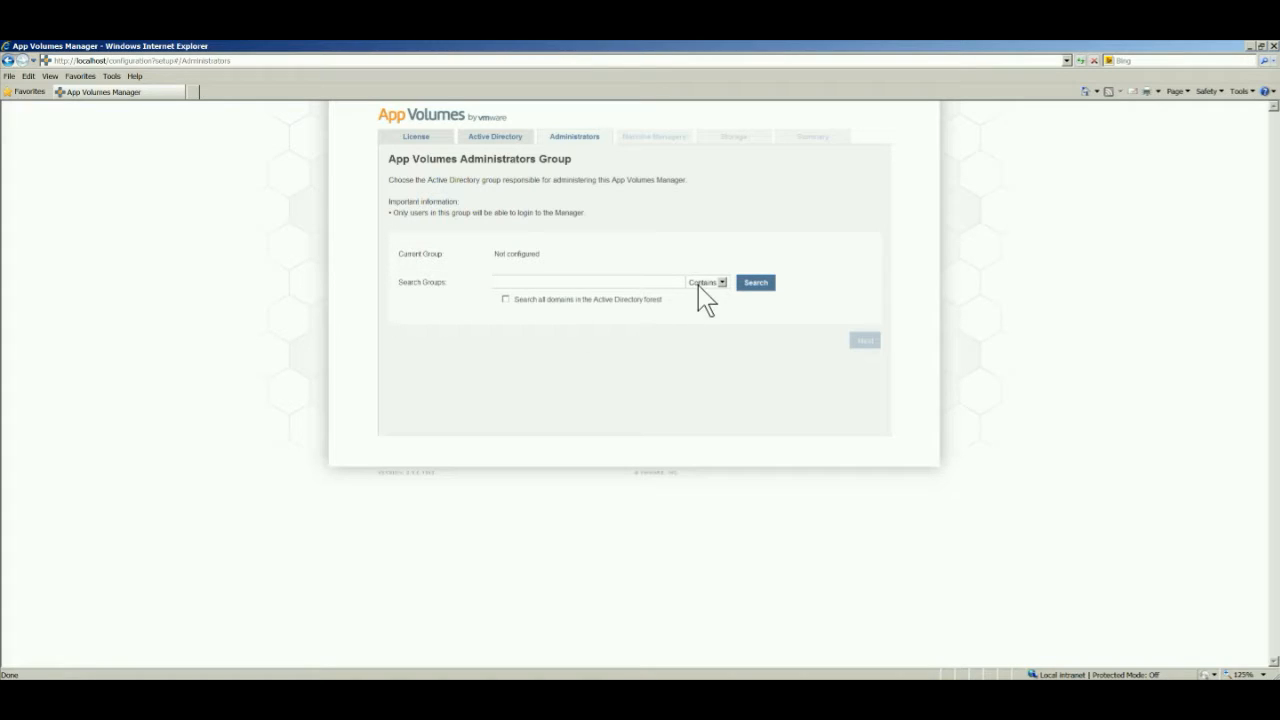
Search the Active Directory groups for "domain" and set VMDEMOLABS\Domain Admins as the App Volumes administrators group
click(587, 280)
text(domain)
click(765, 292)
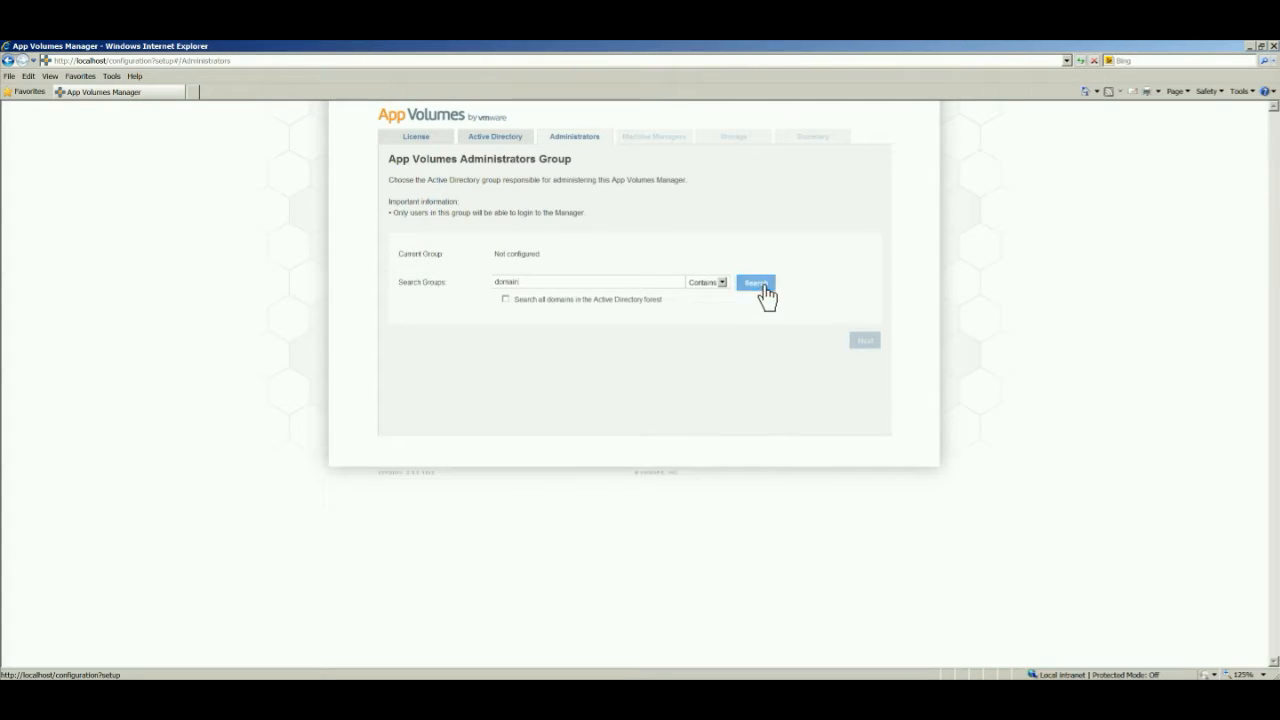
click(688, 333)
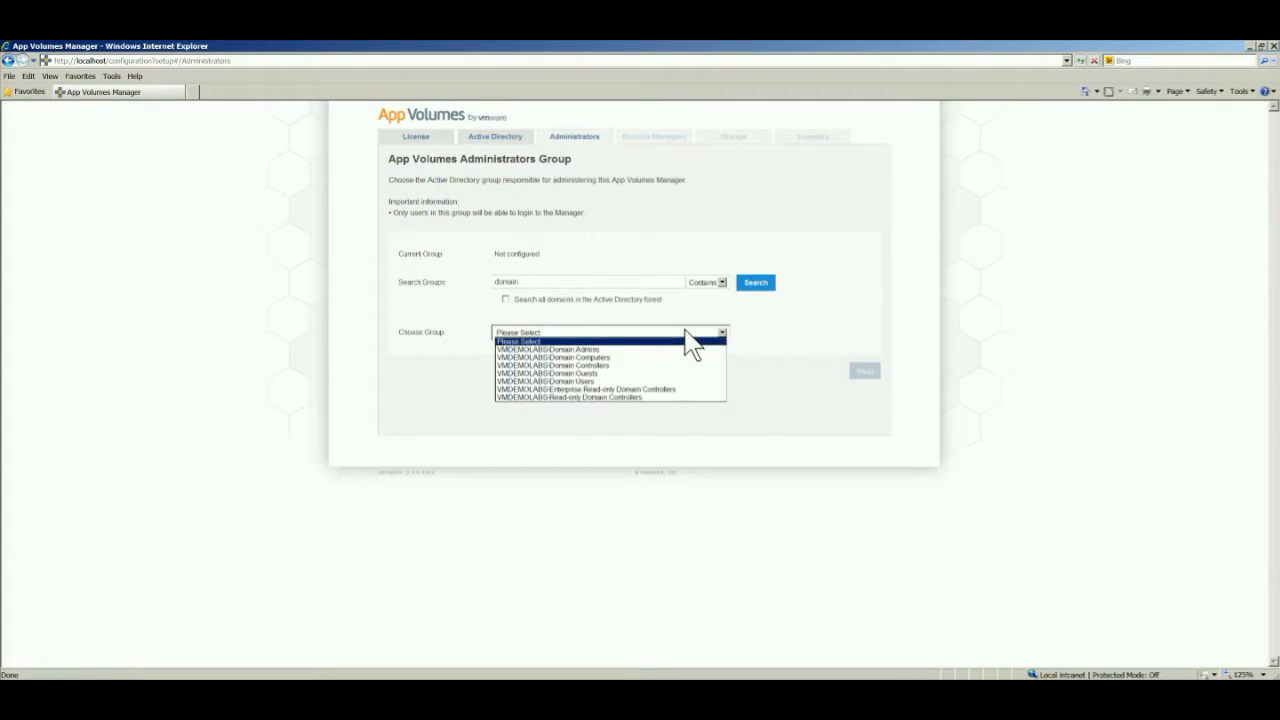
click(659, 349)
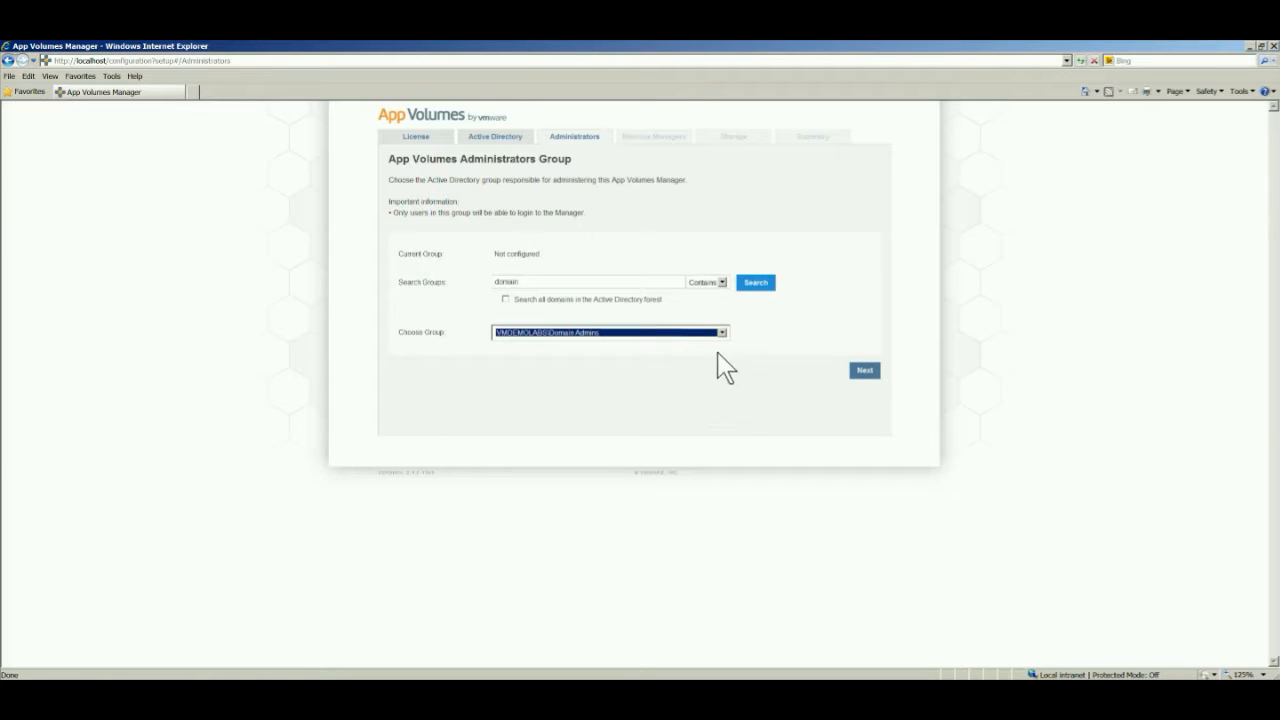
click(859, 372)
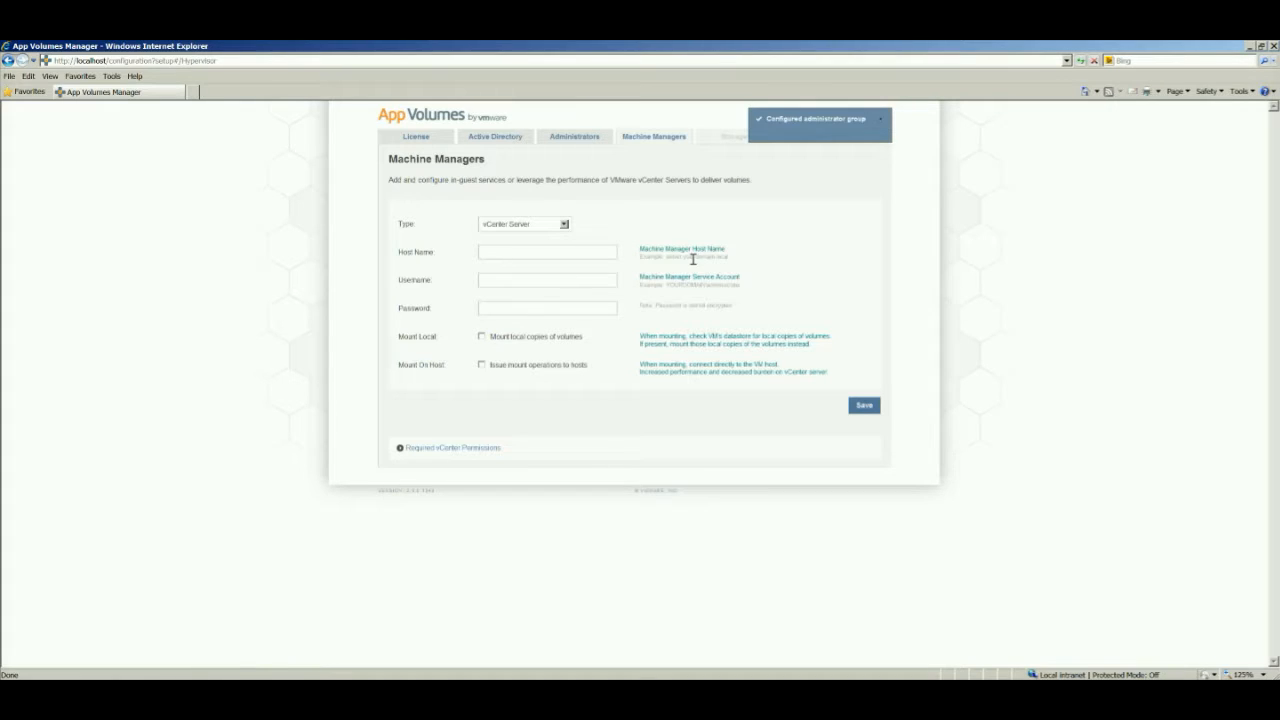
Add a machine manager of type [VHD] In-Guest Services with Dynamic File Permissions enabled, and proceed to the storage configuration
click(565, 226)
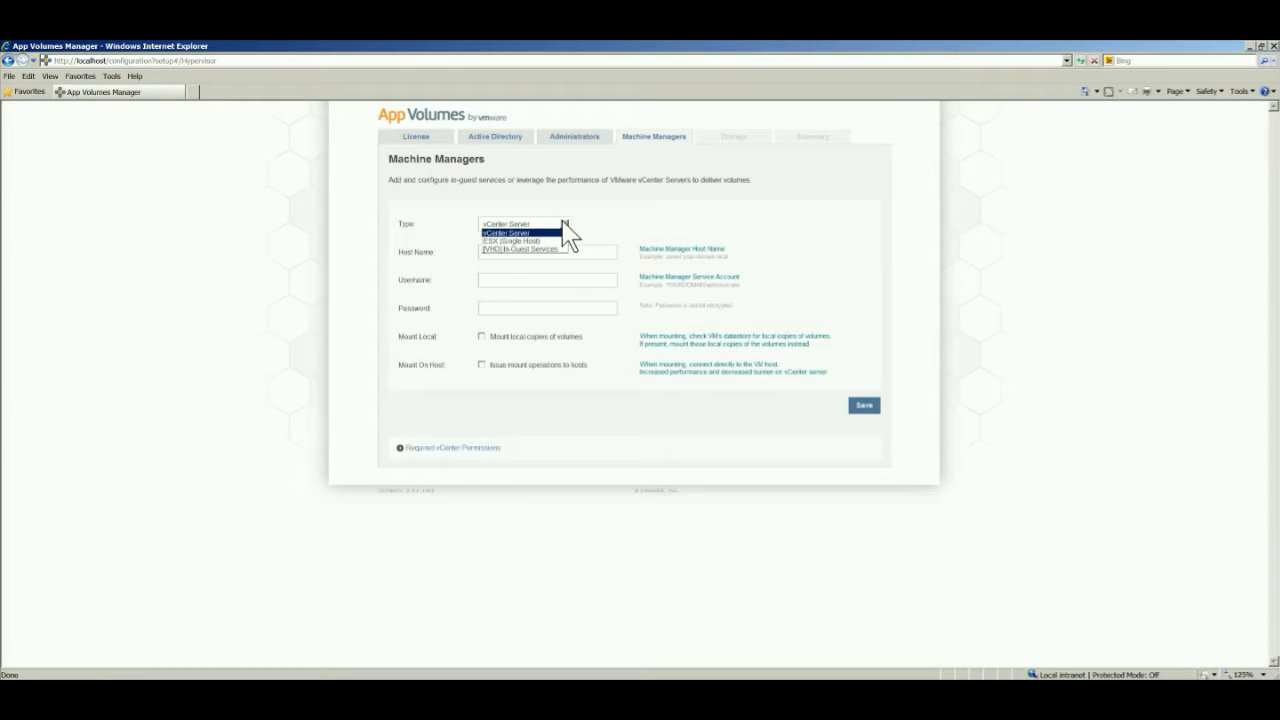
click(553, 249)
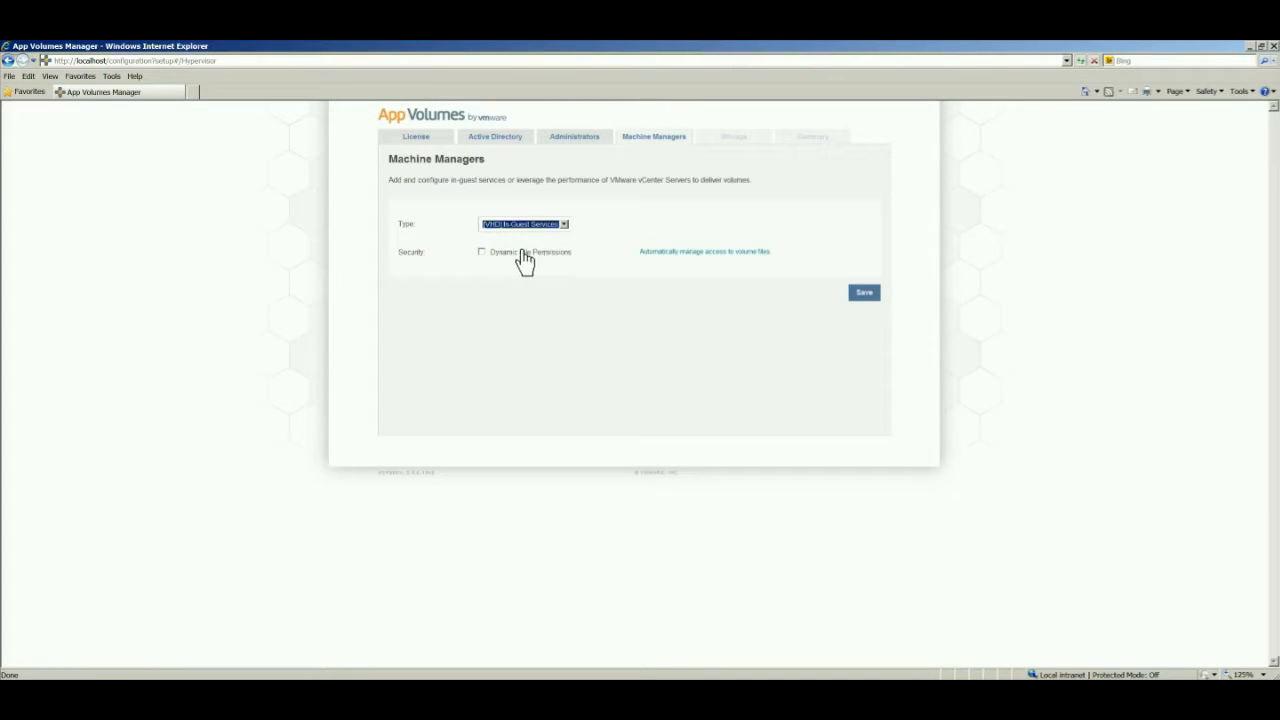
click(481, 252)
click(865, 292)
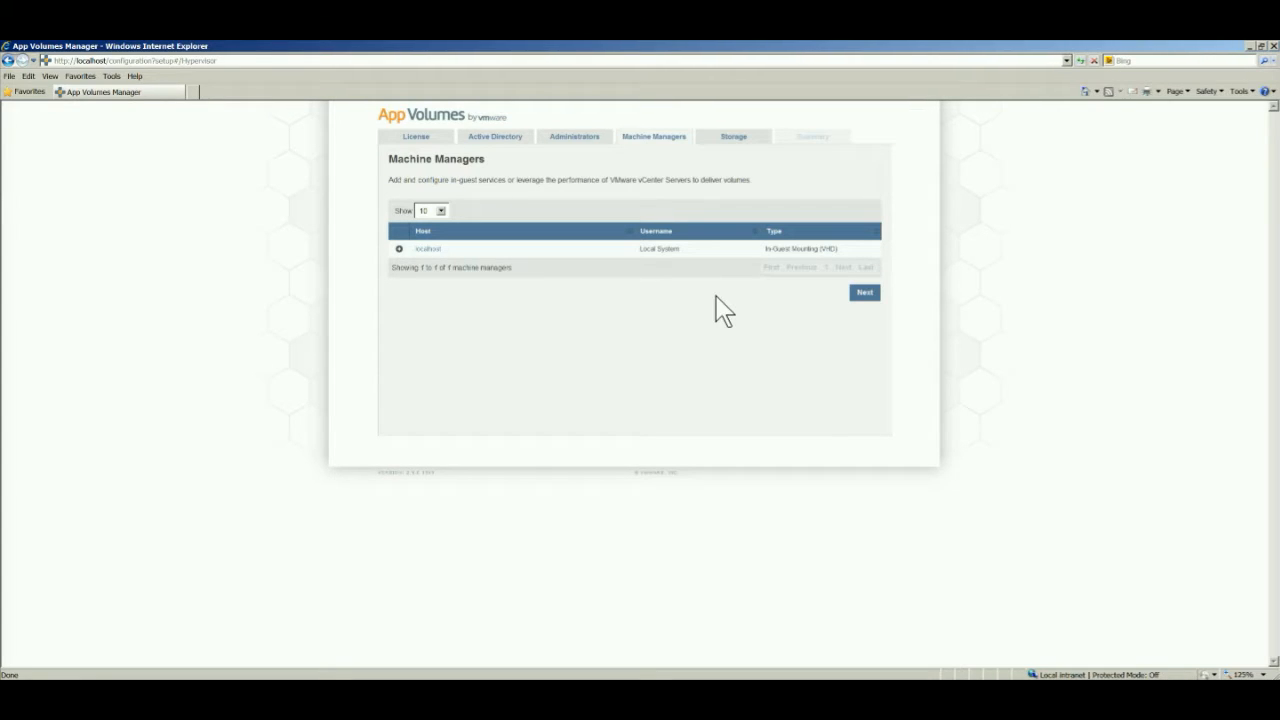
click(862, 294)
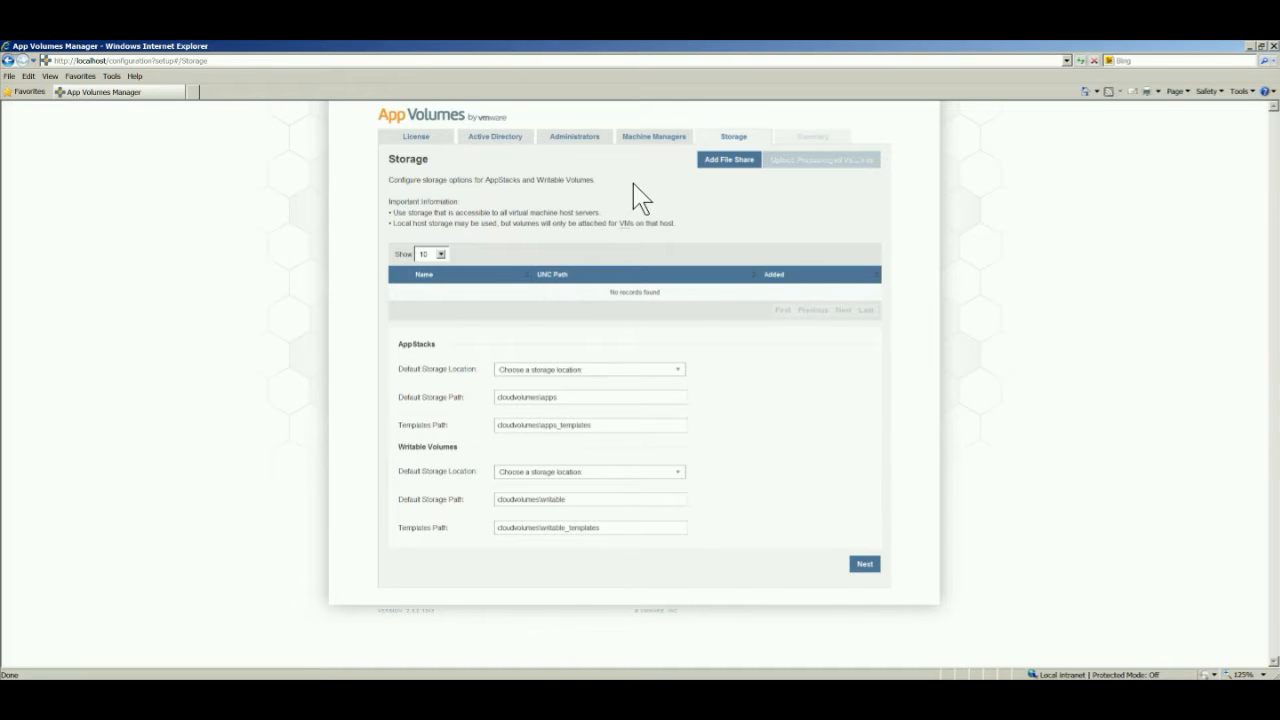
Search for file shares on \\appvolmgr and add the App Vols share to the configured storage
click(716, 162)
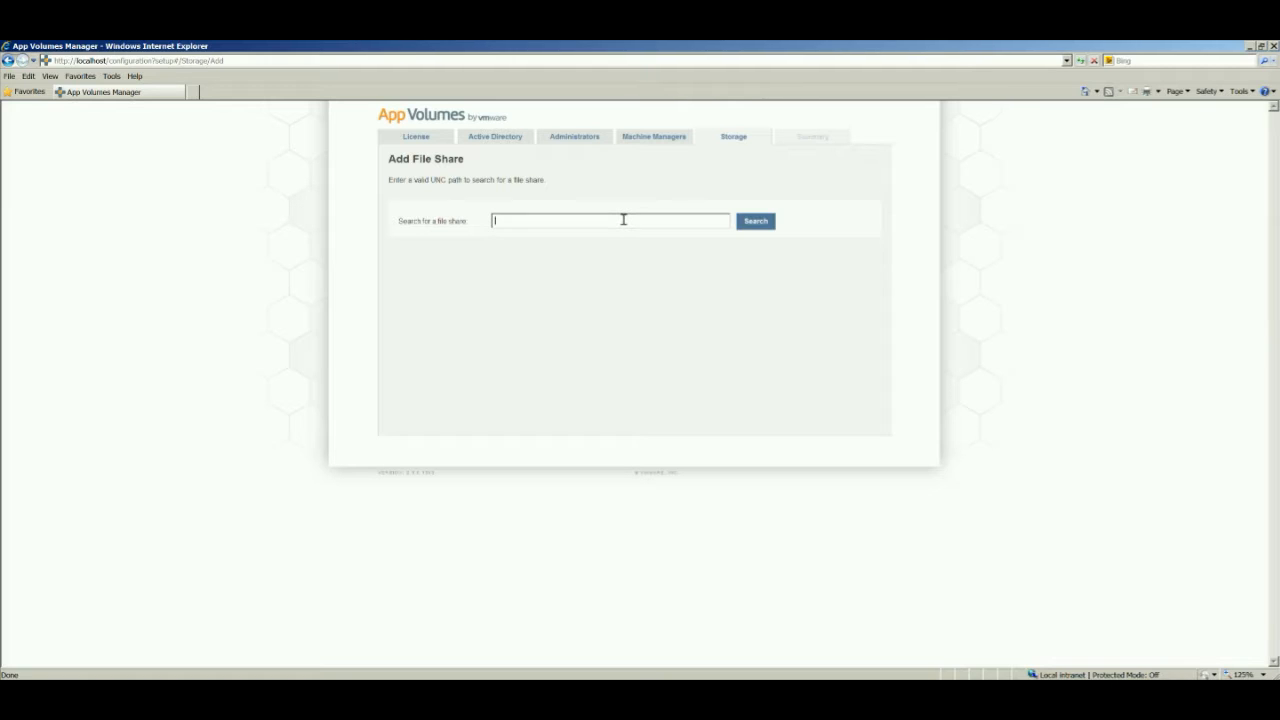
text(\\appvolmgr\)
click(756, 226)
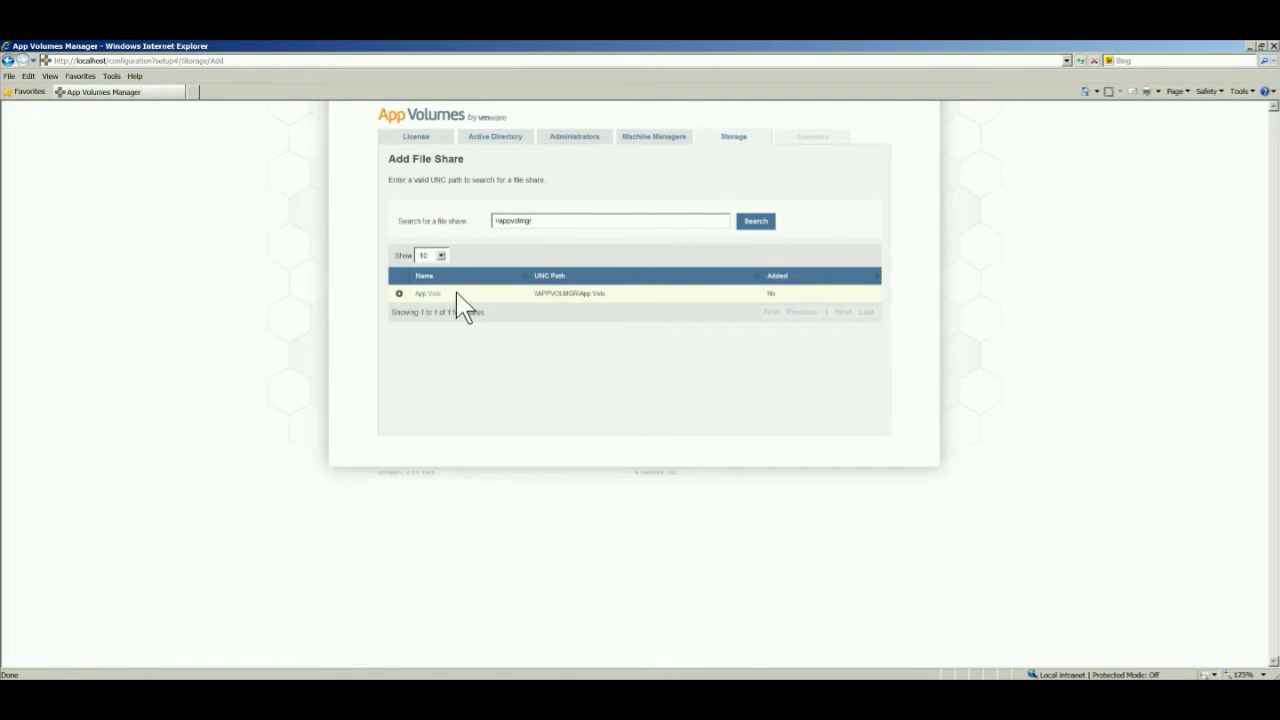
click(440, 298)
click(845, 320)
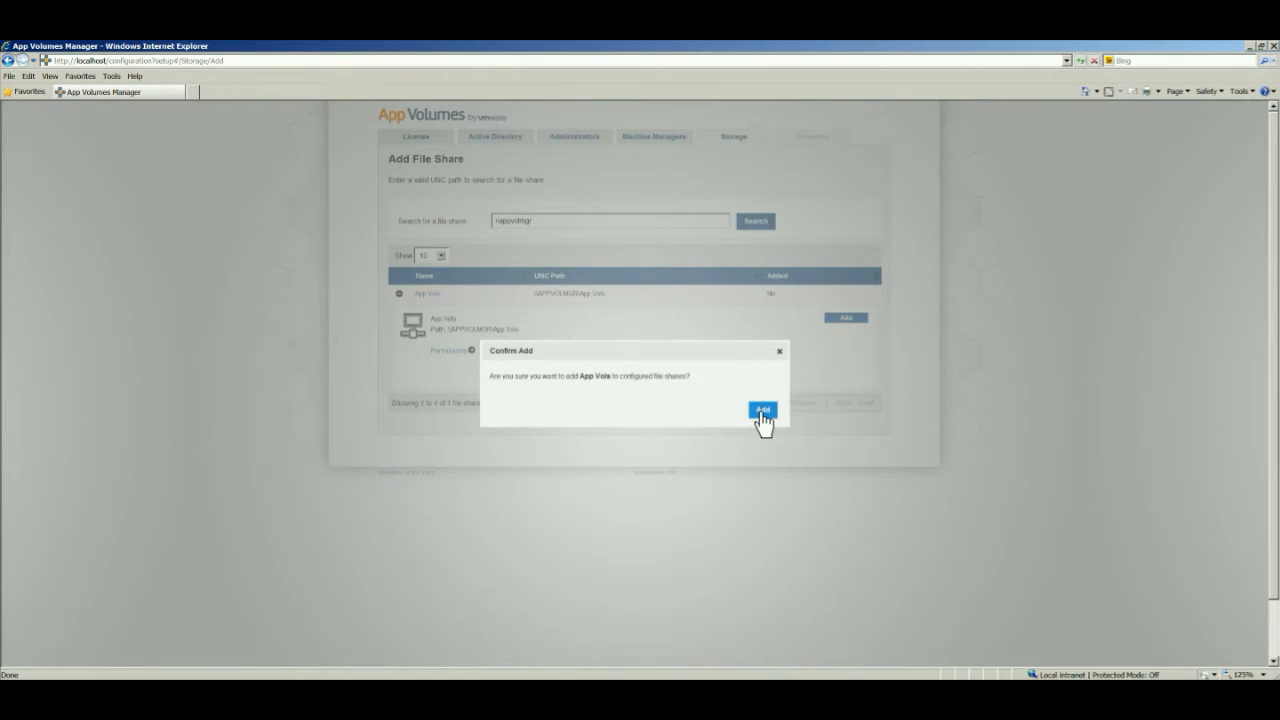
click(760, 412)
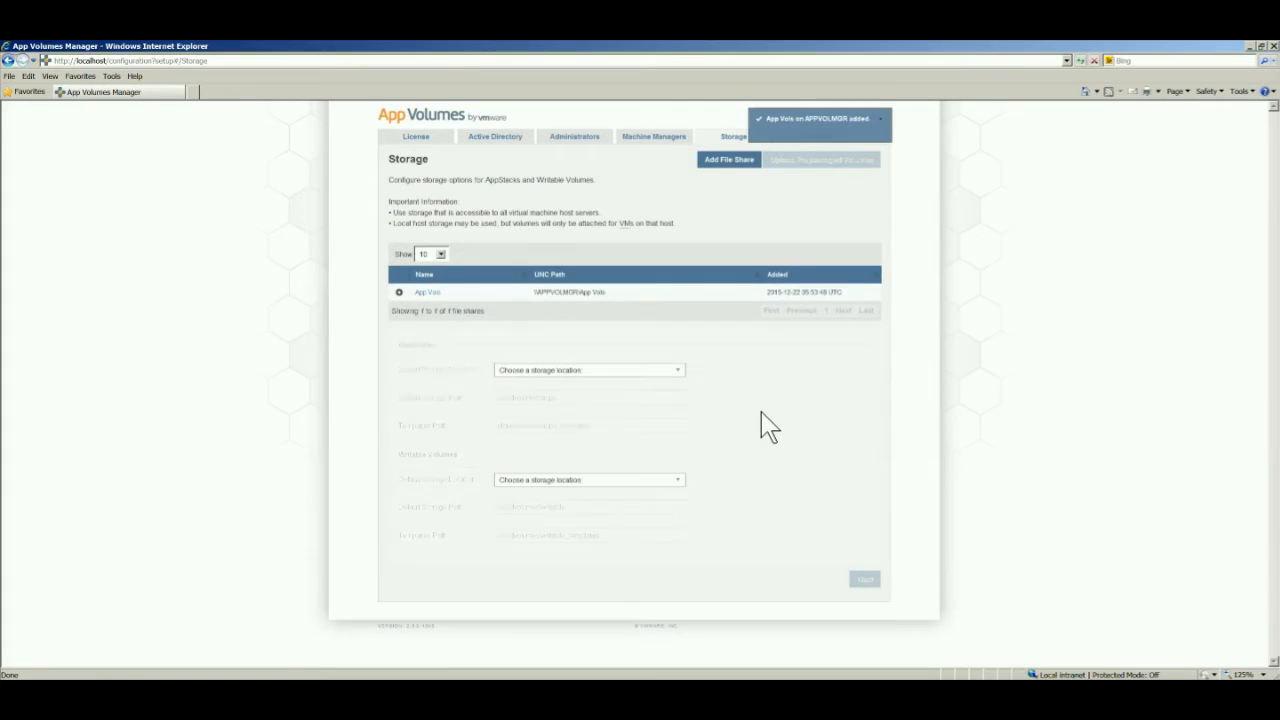
Set \\APPVOLMGR\App Vols as the default storage for both AppStacks and Writable Volumes, importing volumes in the background
click(677, 376)
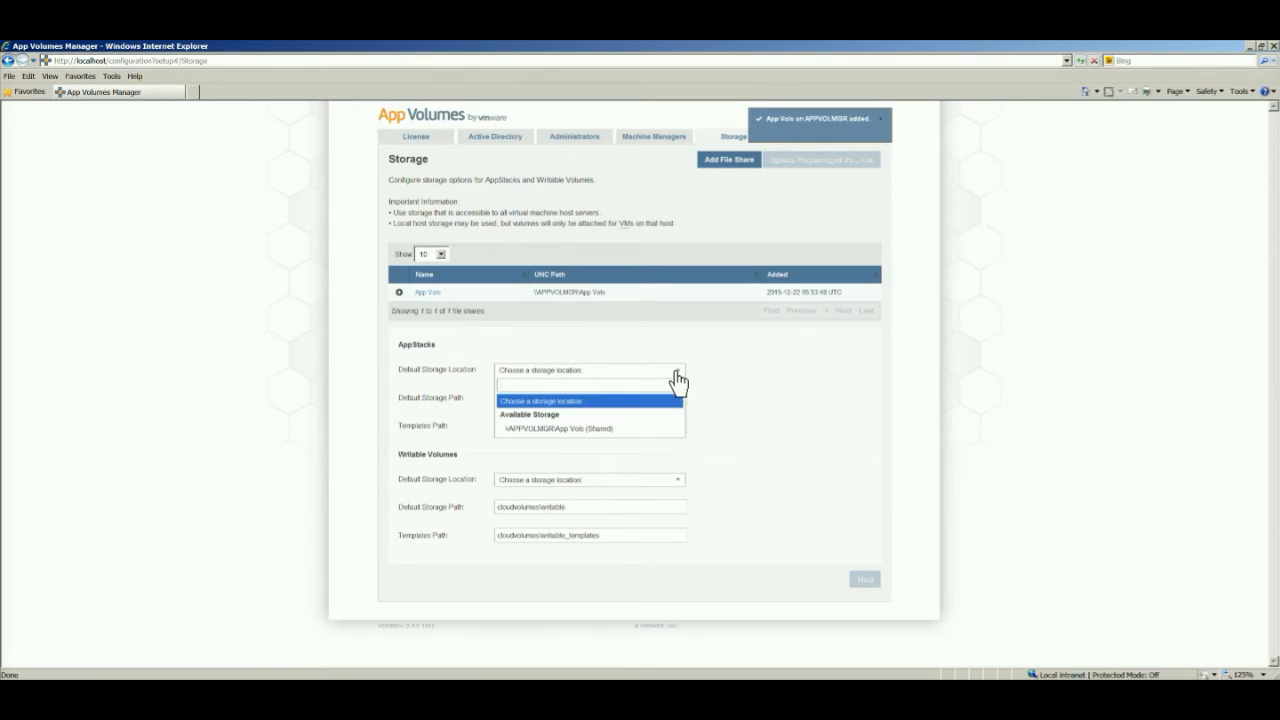
click(629, 430)
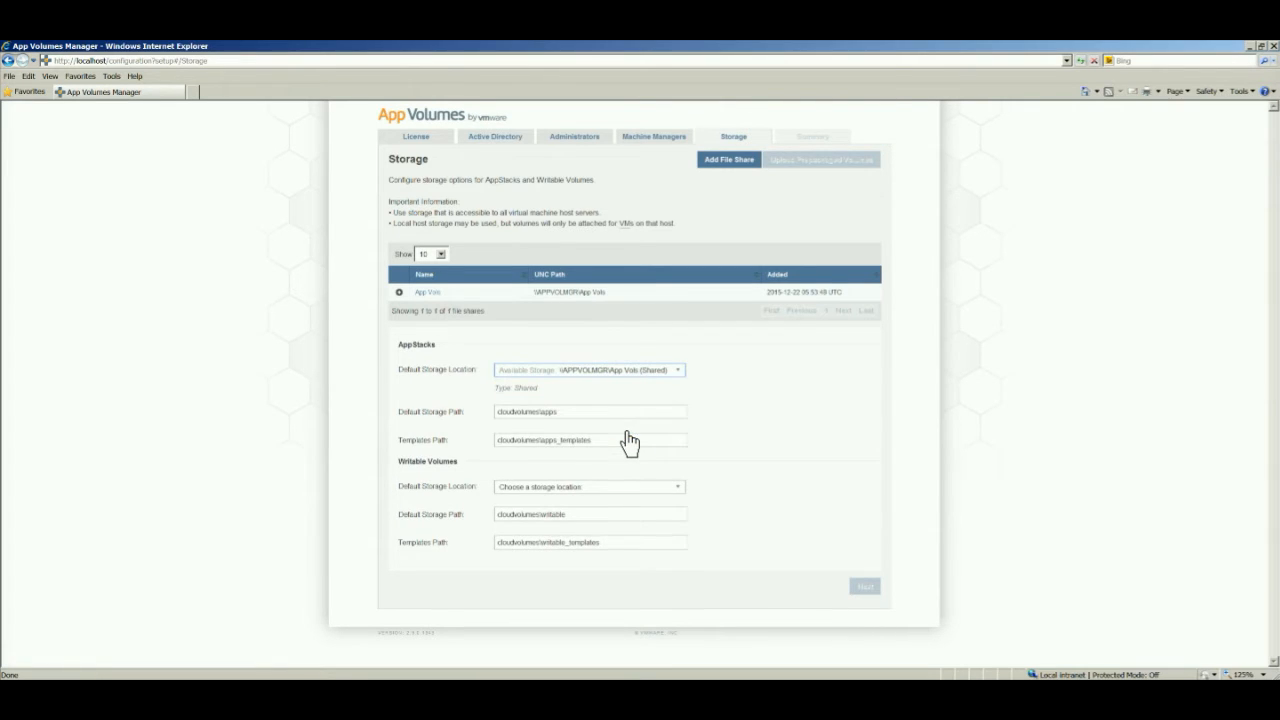
click(632, 487)
click(634, 546)
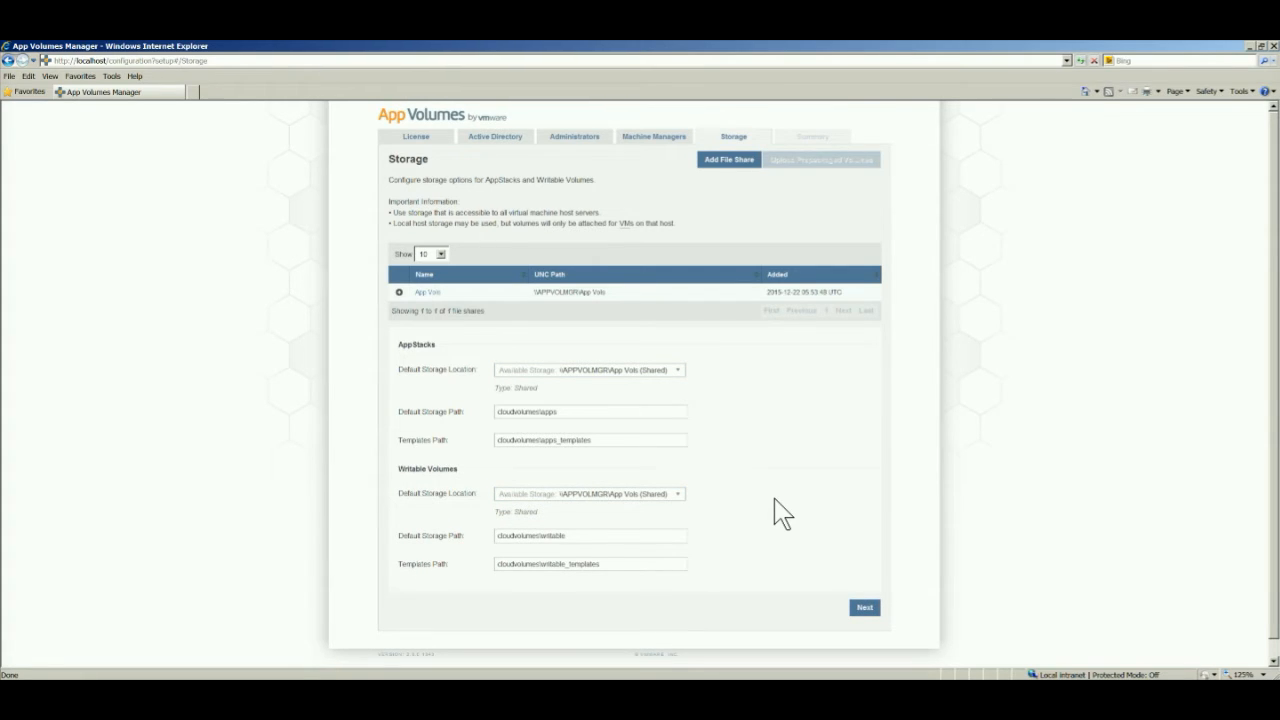
click(862, 608)
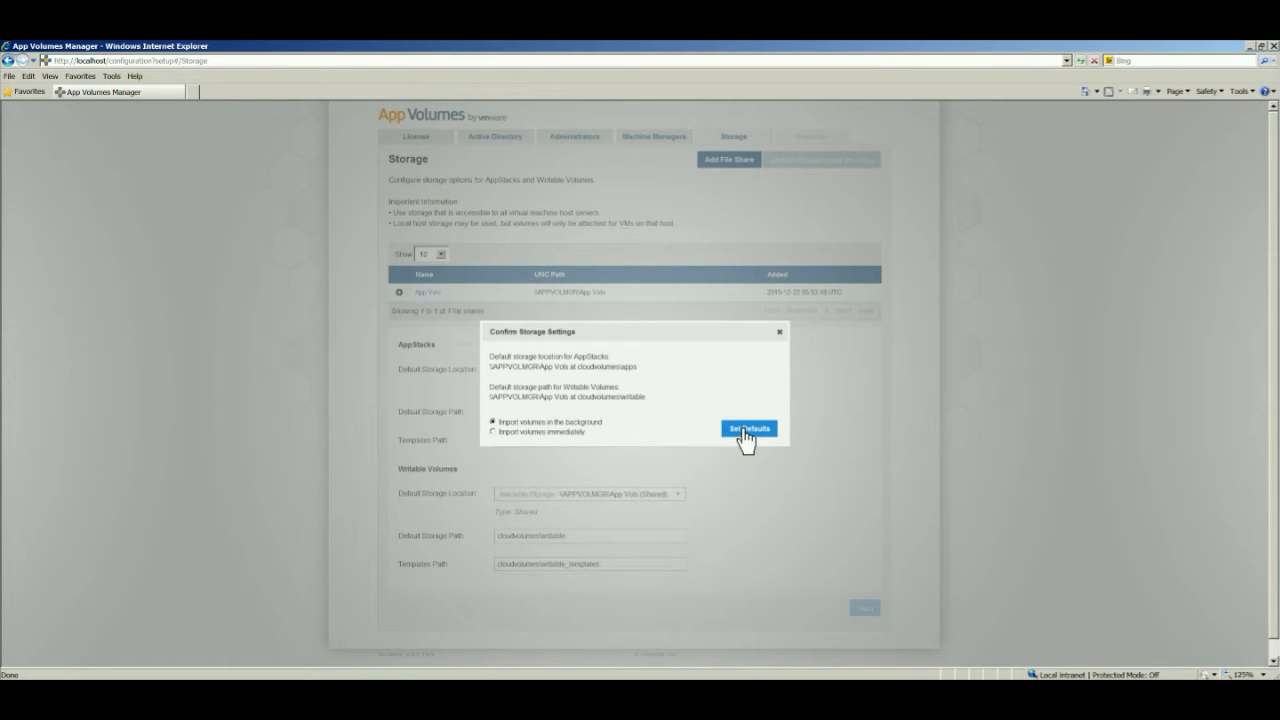
click(744, 428)
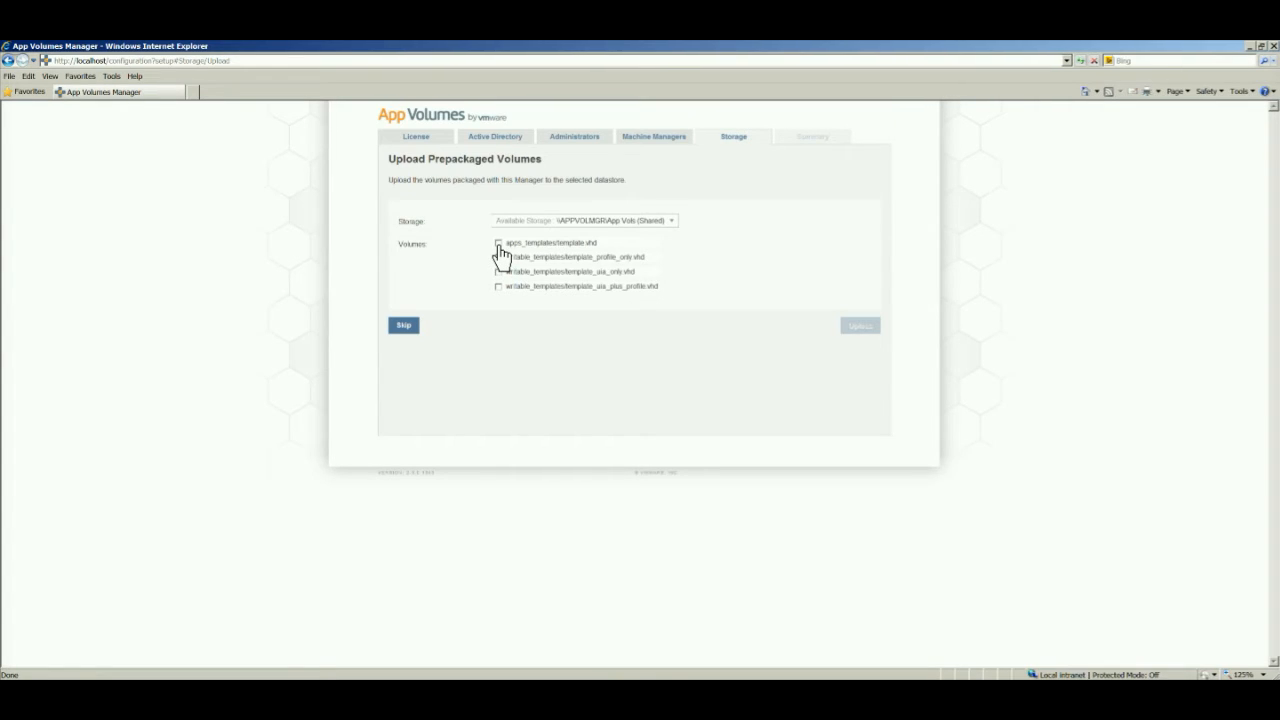
Upload all four prepackaged template volumes to the App Vols share and complete the setup from the summary
click(498, 243)
click(498, 257)
click(498, 271)
click(499, 286)
click(859, 326)
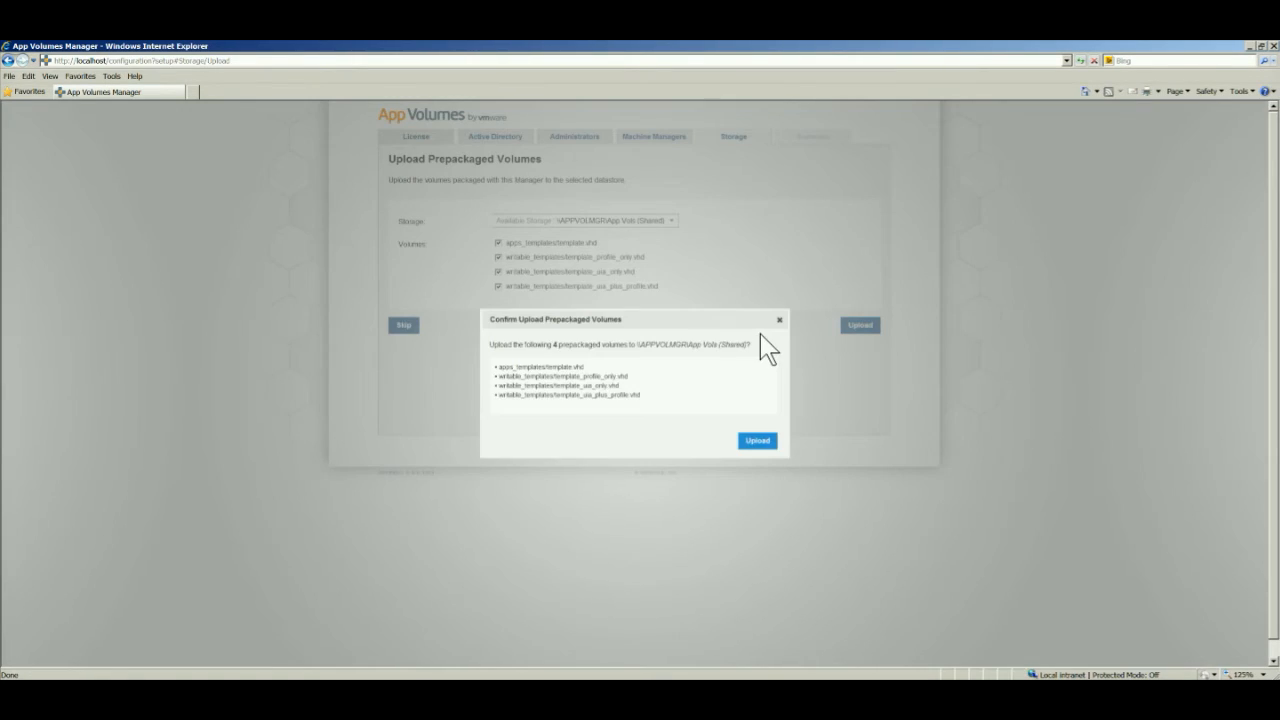
click(757, 442)
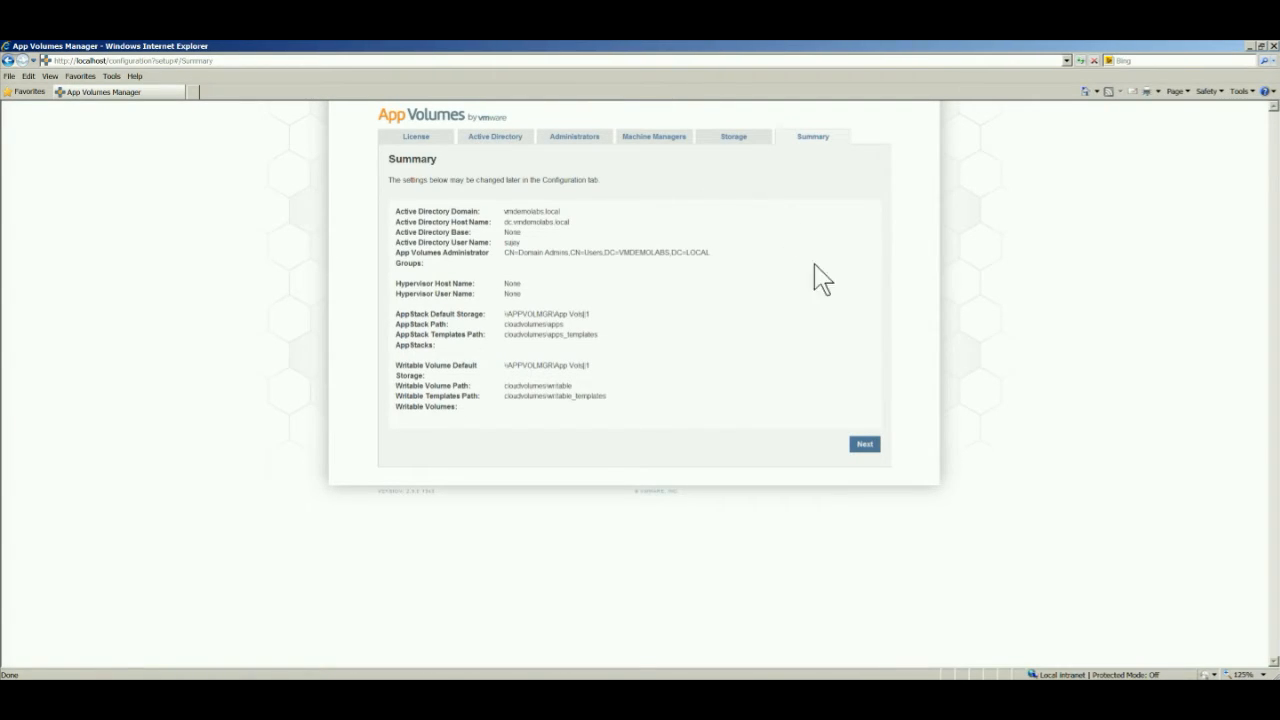
click(865, 448)
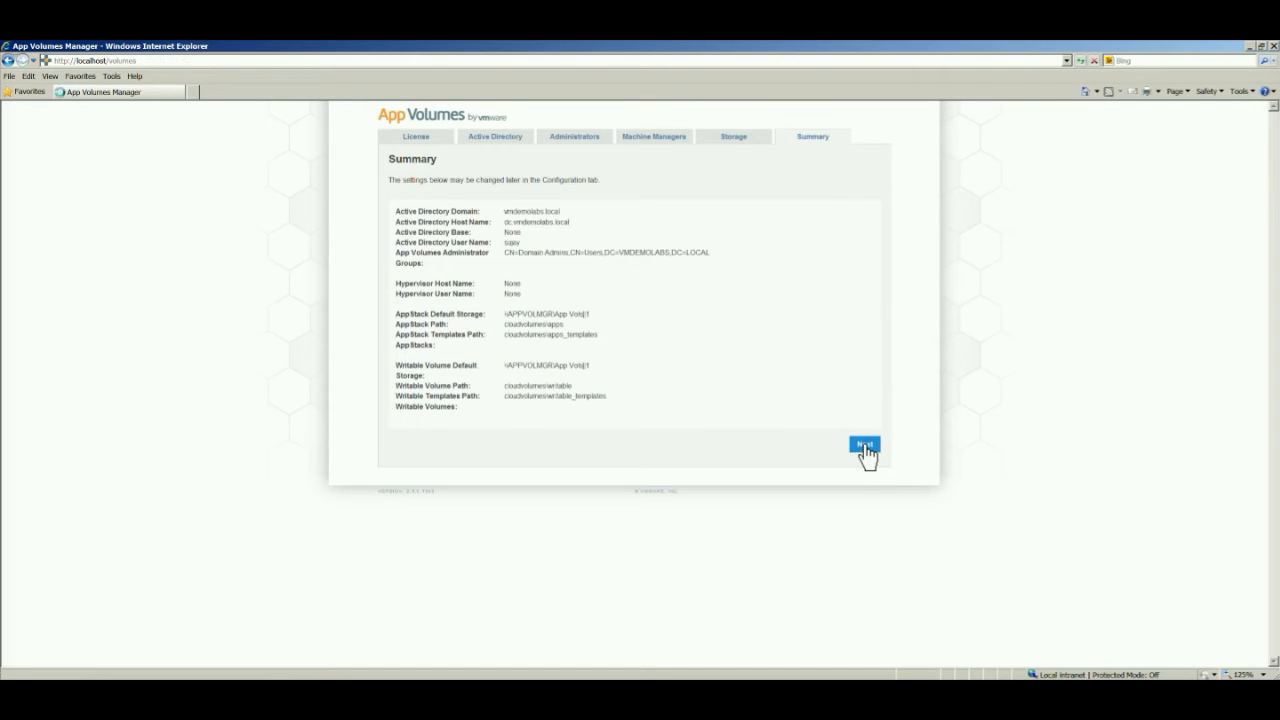